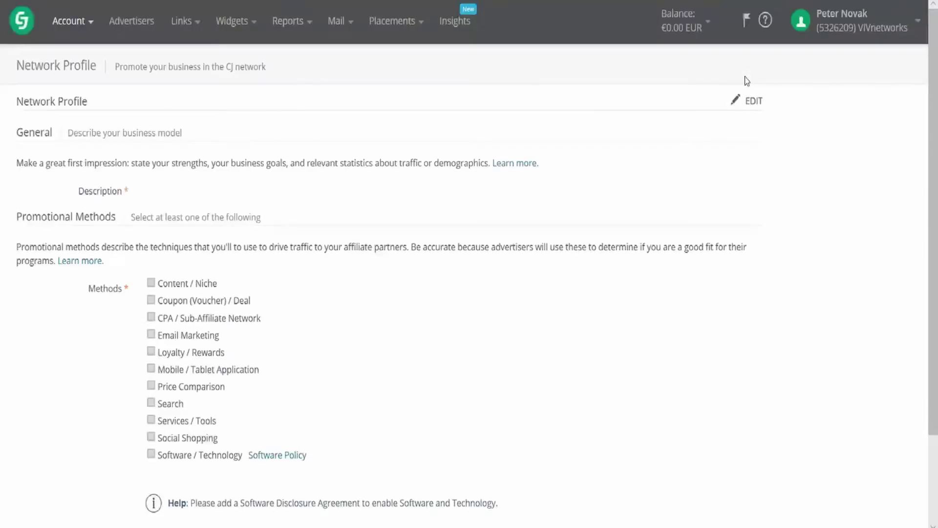
- Paste the 671-character Czech company description into the network profile's Description box
left_click(753, 110)
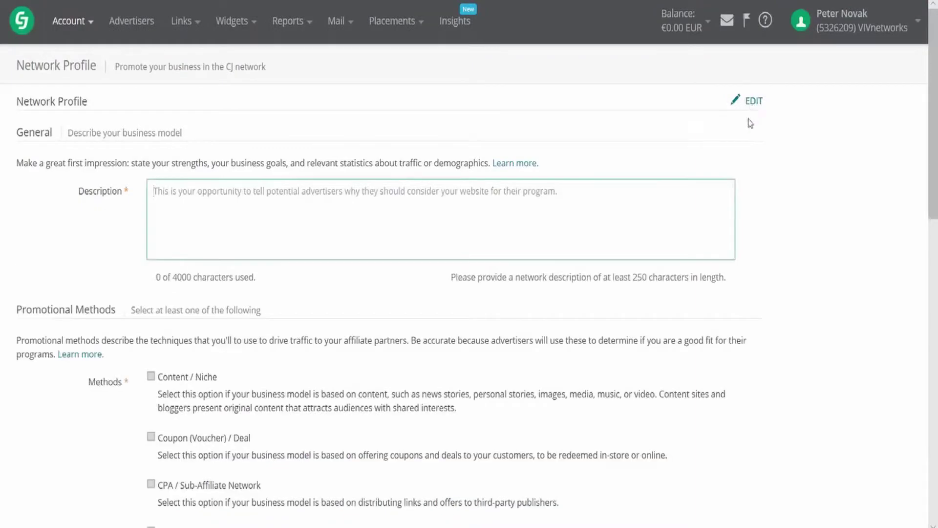
left_click(350, 249)
key("ctrl+v")
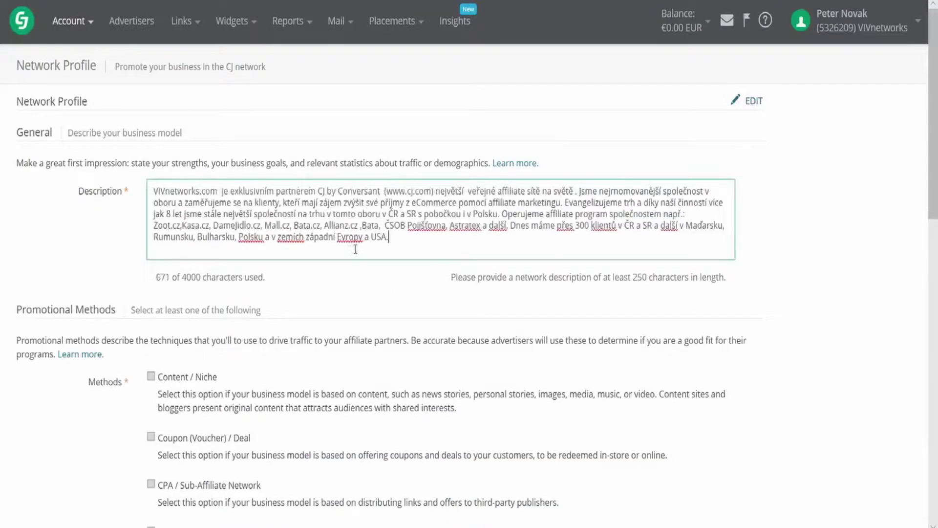
left_click(328, 286)
scroll(327, 286, "down", 1)
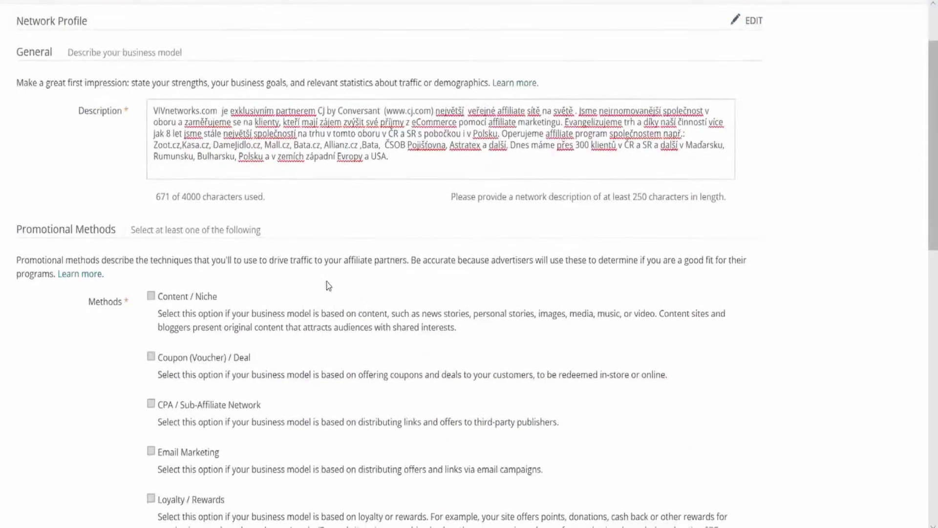
scroll(328, 285, "down", 1)
scroll(328, 286, "down", 1)
scroll(328, 286, "down", 1)
scroll(327, 286, "down", 1)
scroll(328, 286, "up", 1)
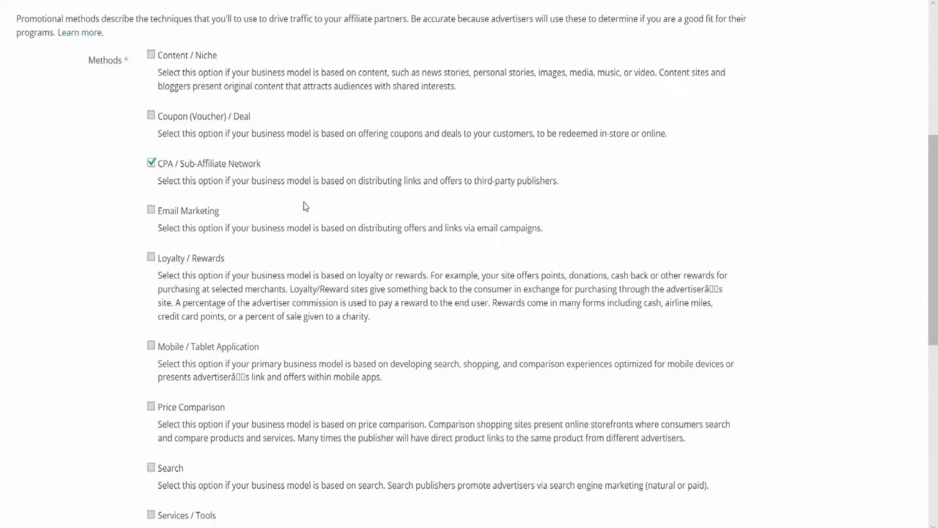
scroll(304, 203, "down", 1)
scroll(305, 203, "down", 1)
scroll(305, 202, "down", 1)
scroll(305, 204, "down", 1)
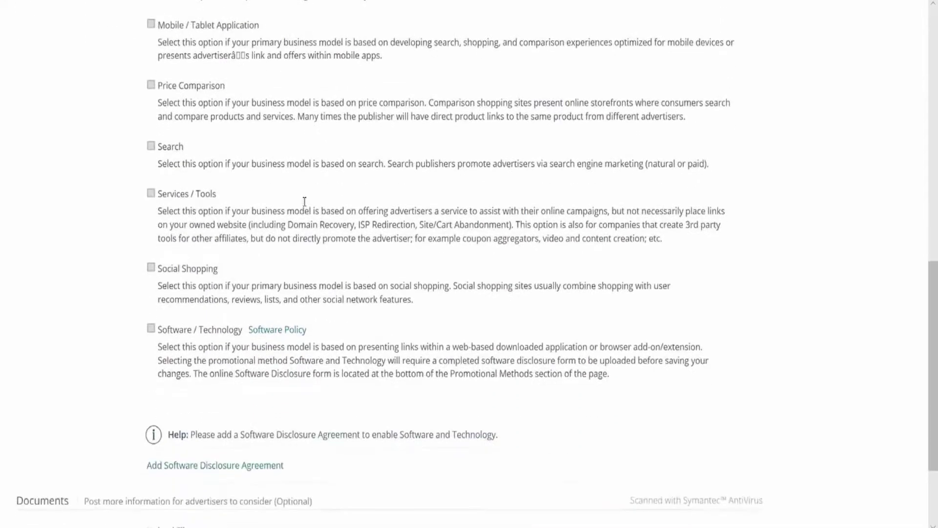
scroll(304, 203, "down", 1)
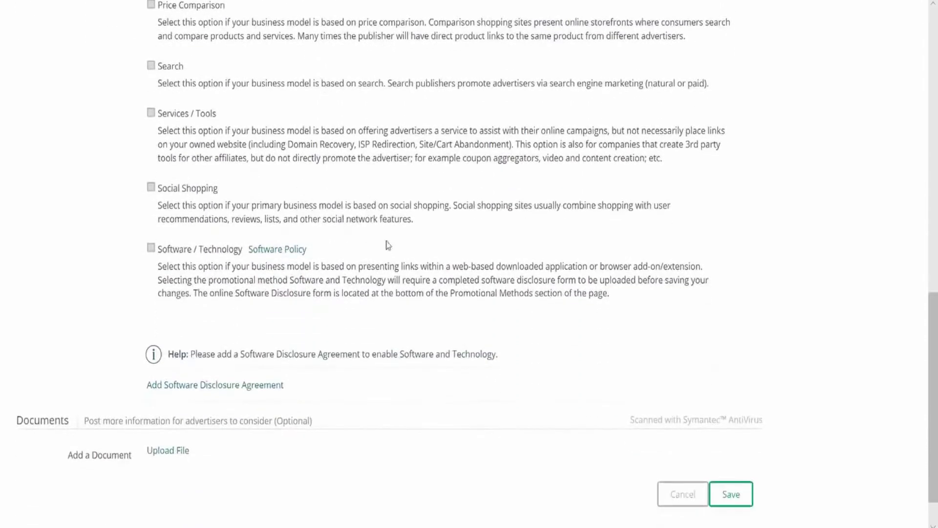
- Save the profile with CPA / Sub-Affiliate Network checked and accept the 14-day review notice
left_click(746, 498)
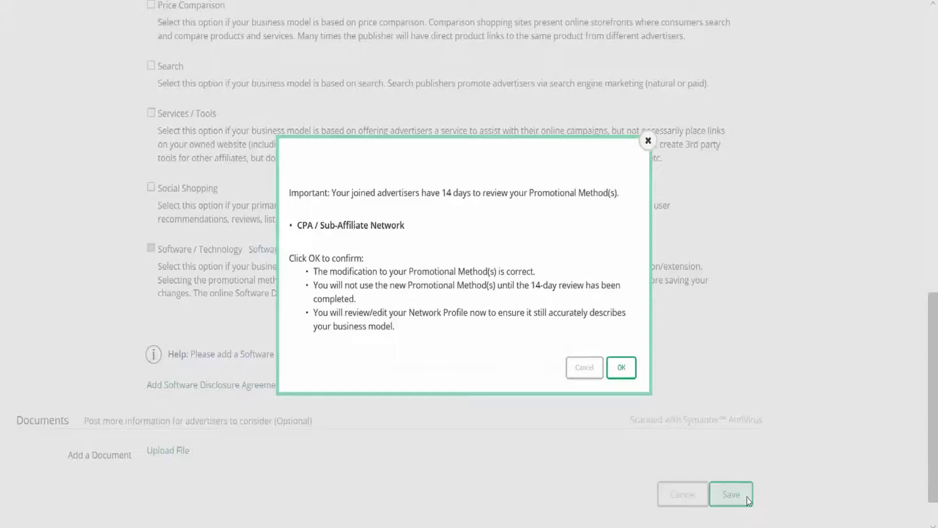
left_click(621, 367)
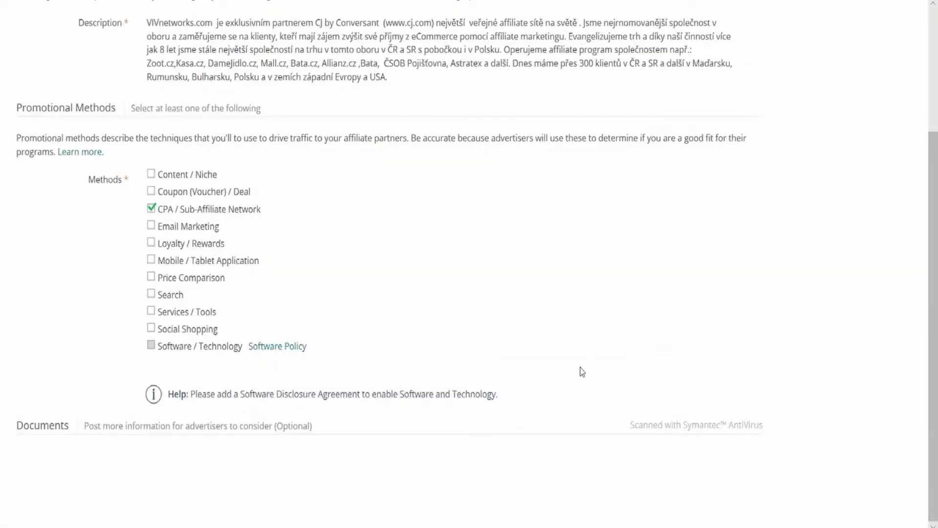
scroll(576, 375, "up", 2)
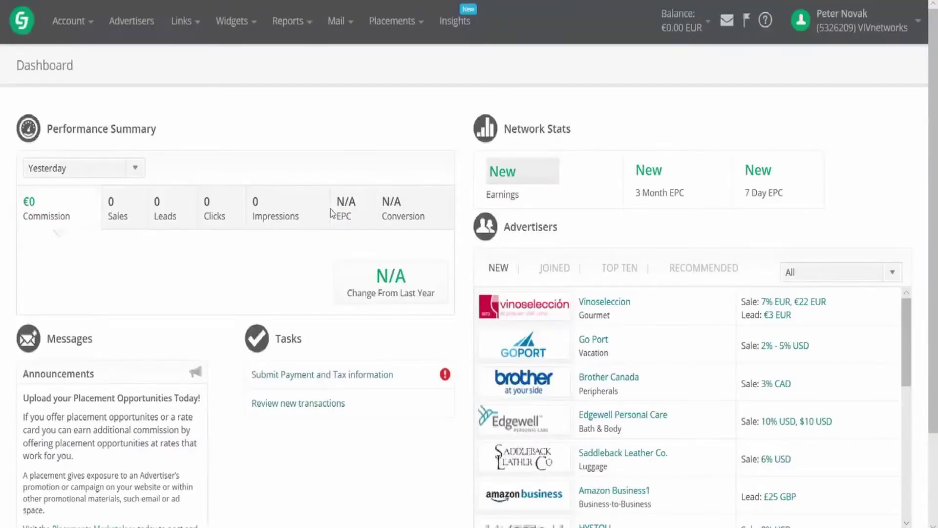
scroll(333, 228, "down", 2)
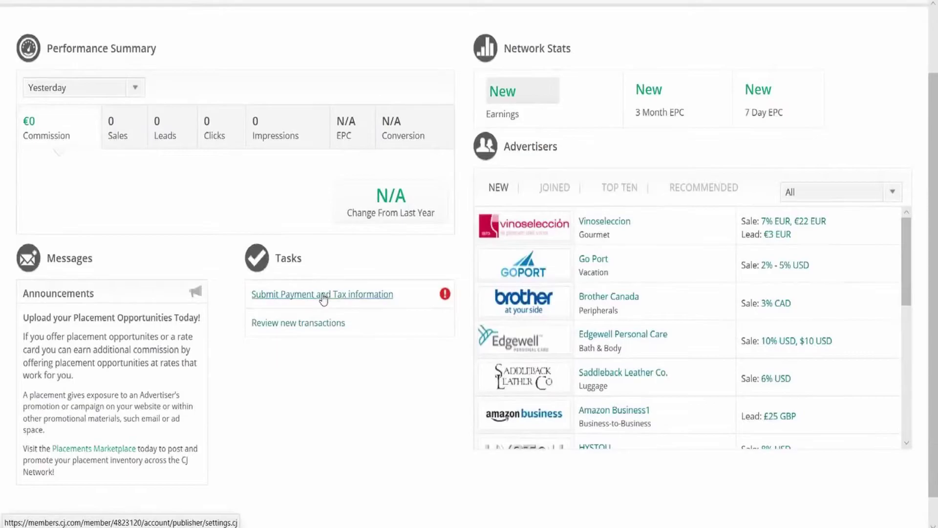
- Open the Submit Payment and Tax information task from the Dashboard
left_click(323, 297)
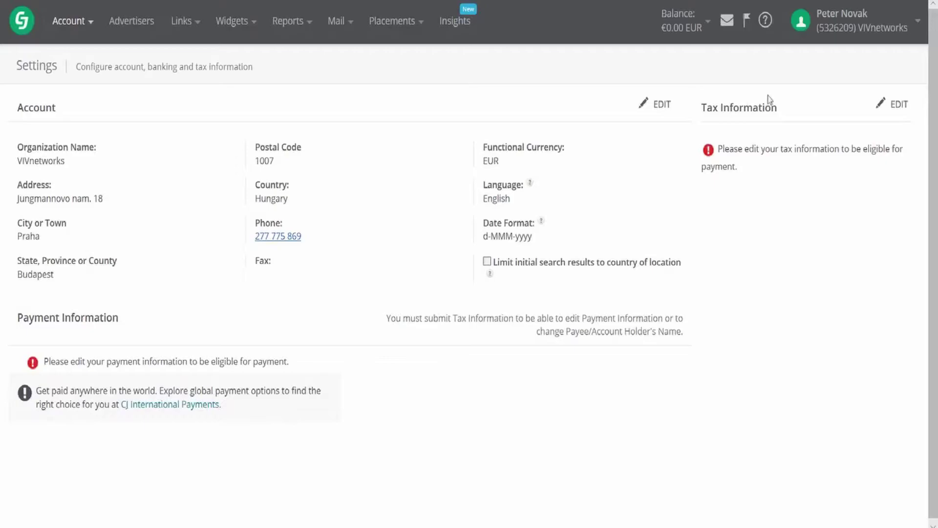
- Start editing Tax Information and confirm with your account password
left_click(900, 108)
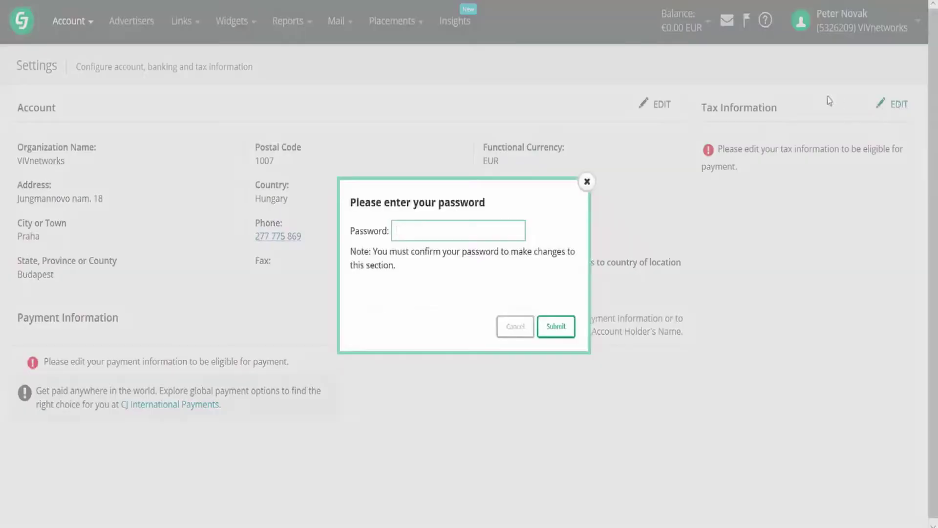
type("••")
key("Return")
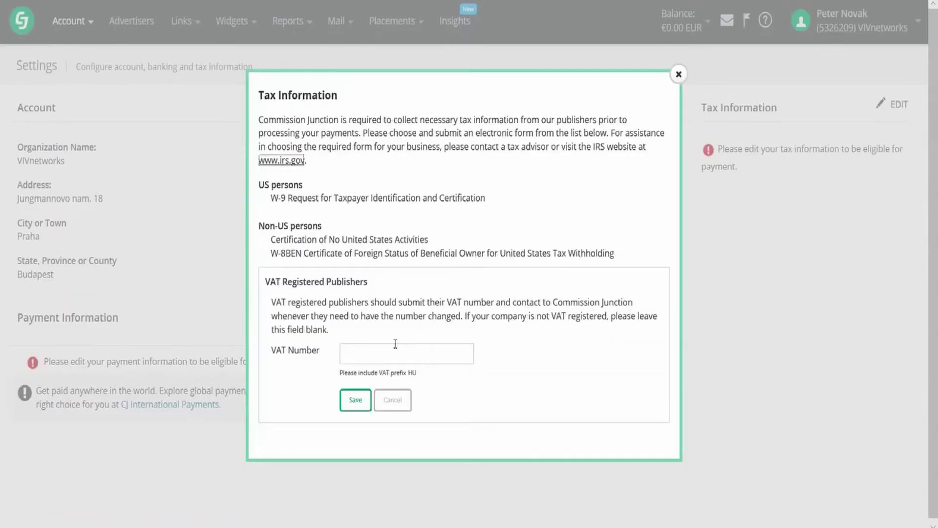
- Submit the Certification of No United States Activities with payee name and signature filled in
left_click(373, 240)
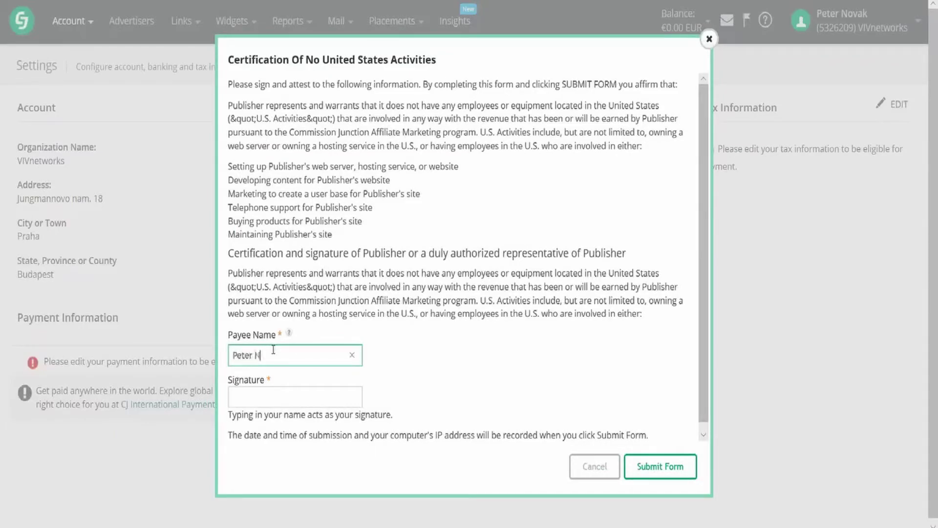
key("Tab")
type("P")
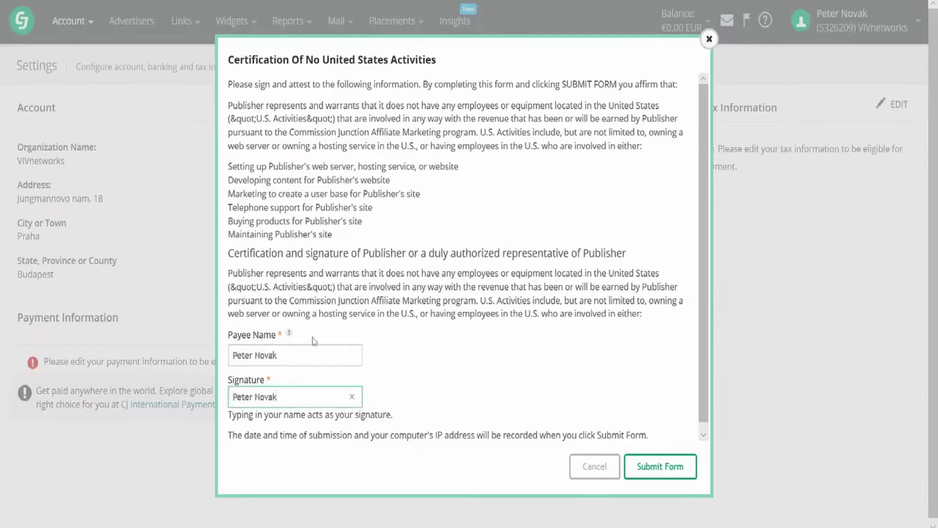
left_click(650, 467)
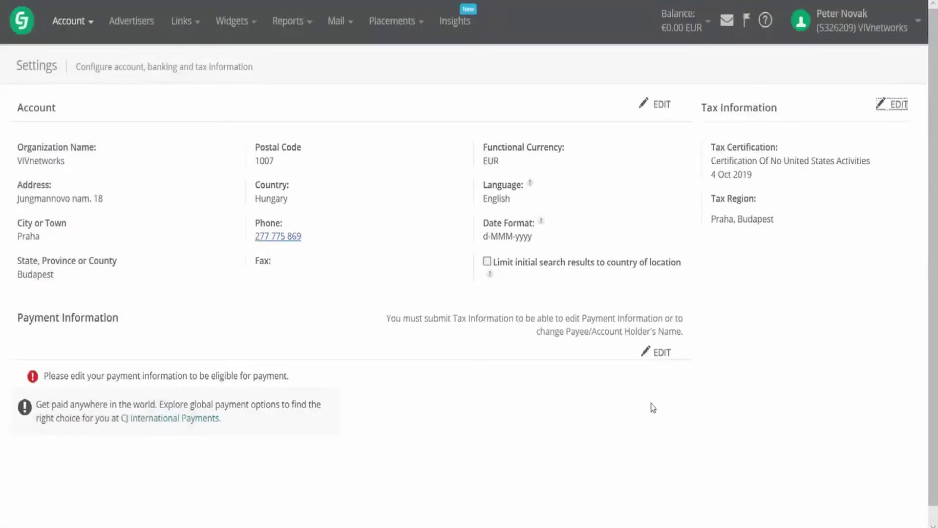
- Start editing Payment Information and confirm with your account password
left_click(660, 353)
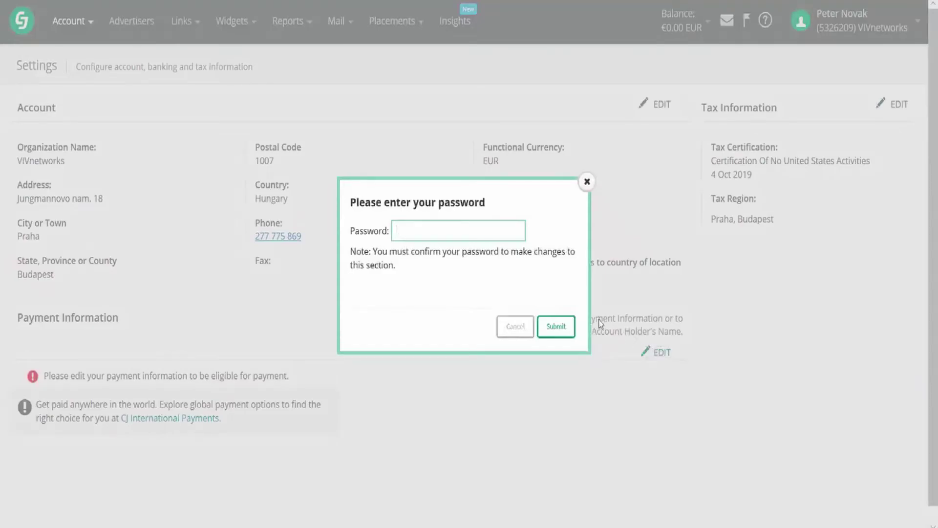
left_click(554, 326)
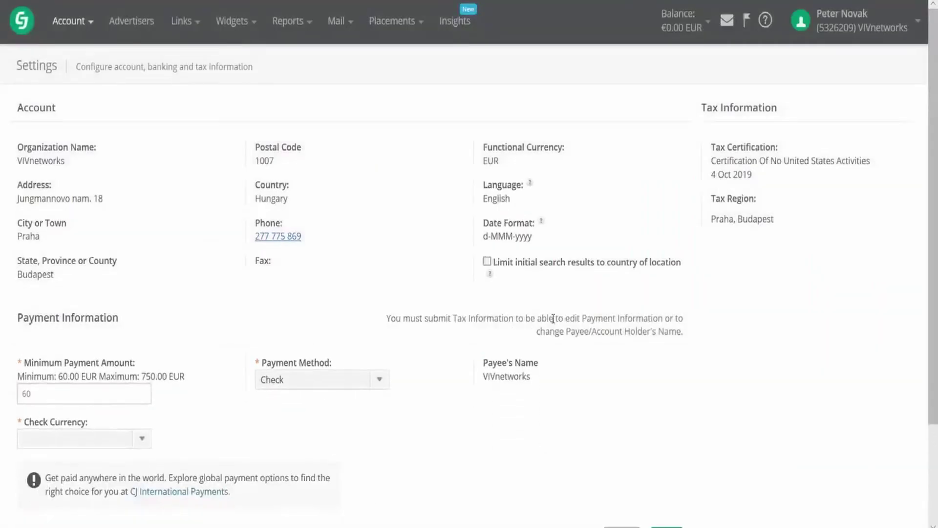
scroll(335, 275, "down", 3)
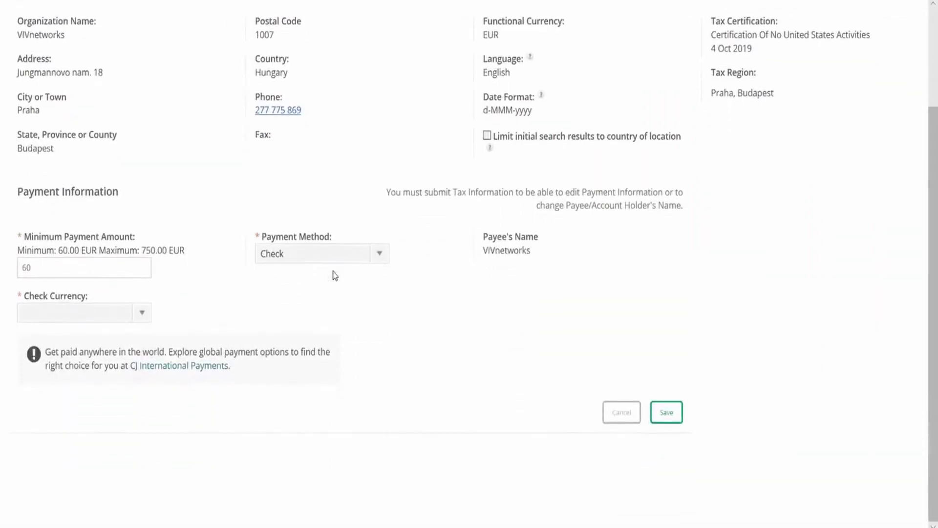
- Switch the payment method to Direct Deposit and select the minimum payment amount field
left_click(319, 258)
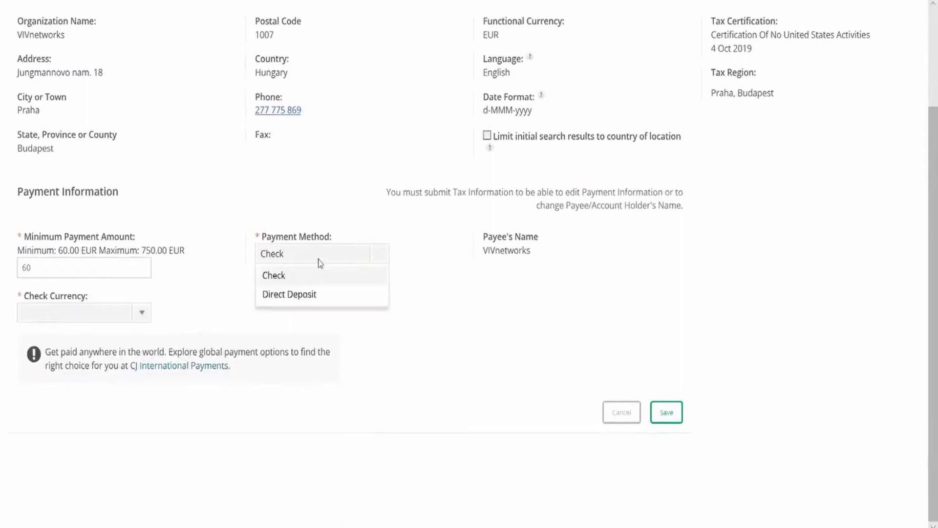
left_click(322, 298)
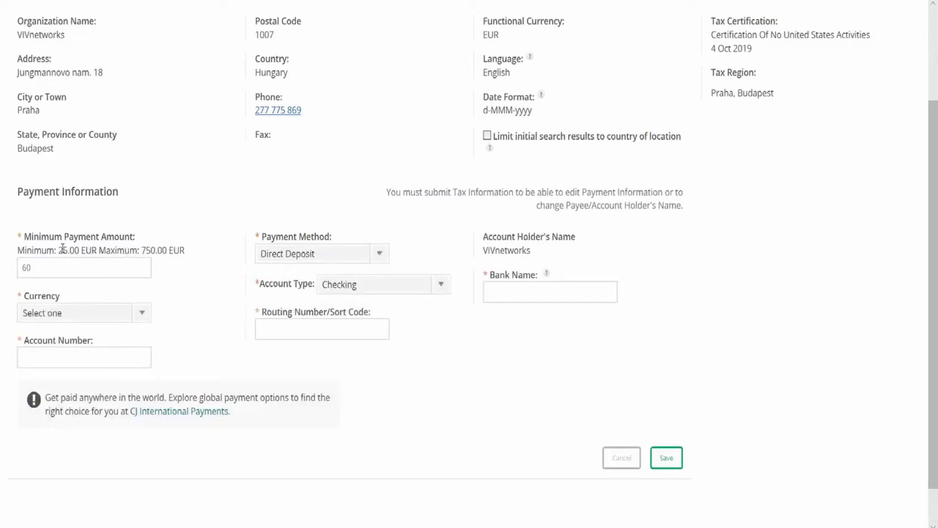
left_click_drag(59, 247, 185, 252)
left_click(79, 261)
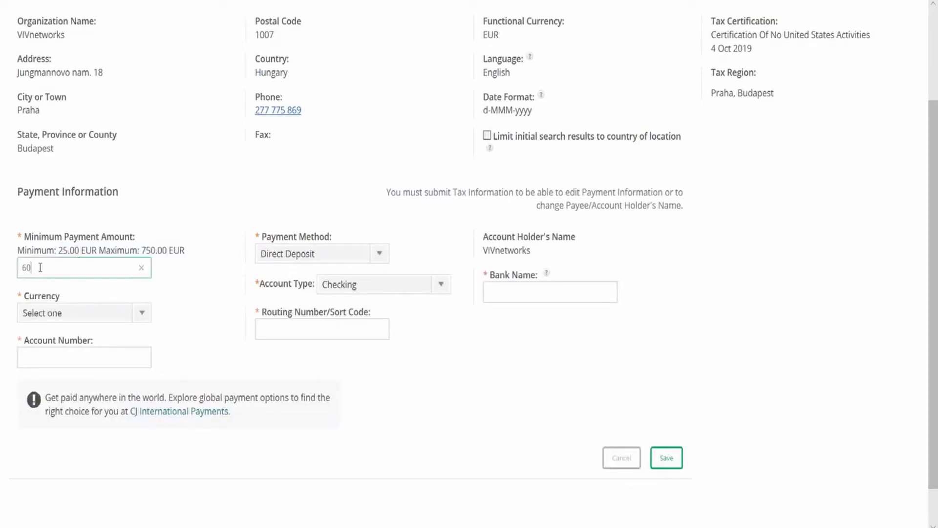
- Set the currency to HUNGARY (EUR), keep Checking as account type, and save
left_click(143, 316)
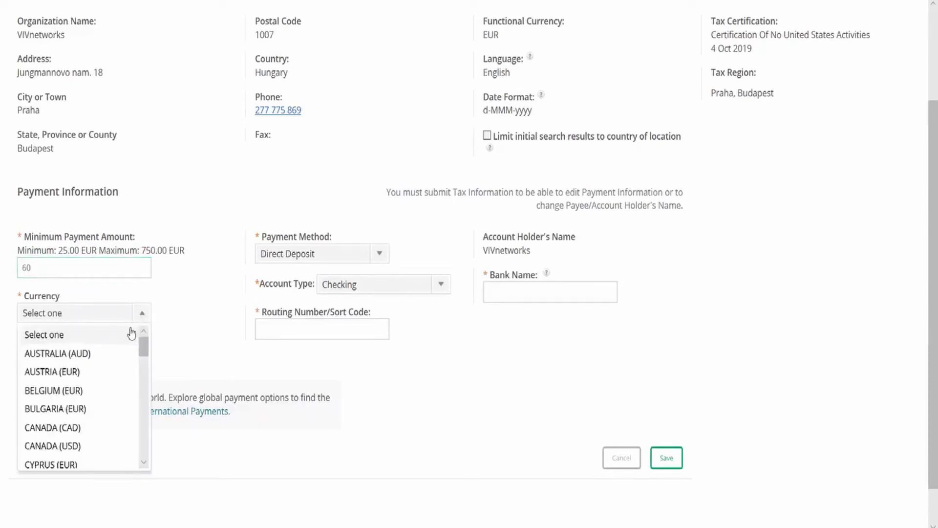
scroll(117, 346, "down", 1)
scroll(100, 364, "down", 2)
scroll(100, 379, "down", 2)
scroll(86, 401, "down", 2)
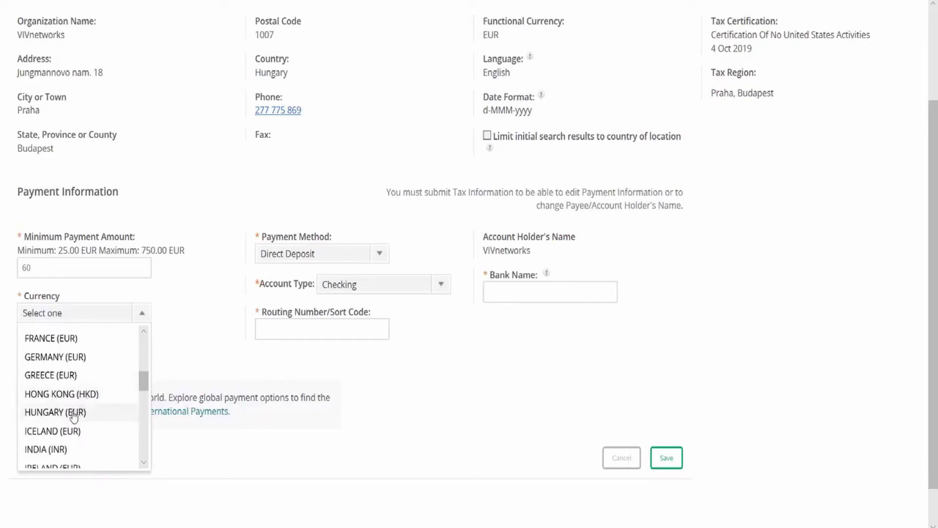
left_click(78, 411)
left_click(360, 284)
left_click(352, 306)
key("Tab")
left_click(281, 329)
left_click(487, 289)
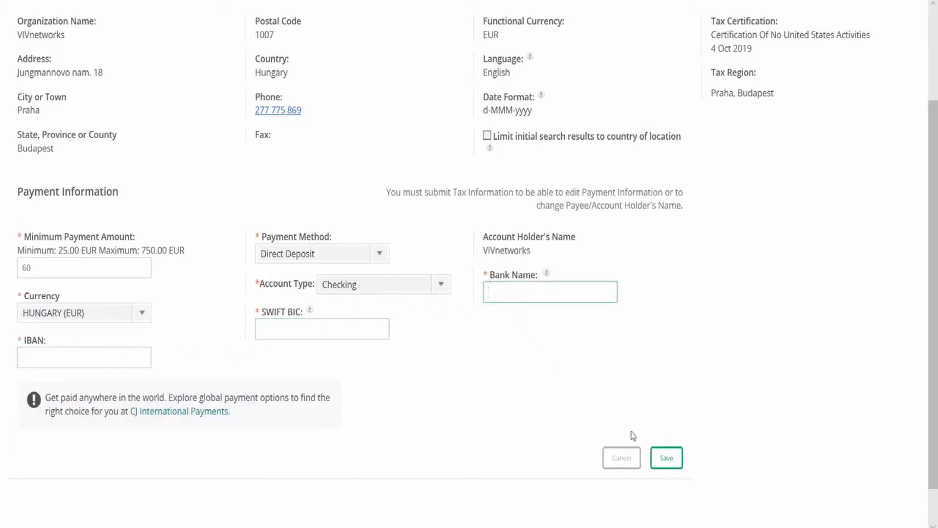
left_click(667, 457)
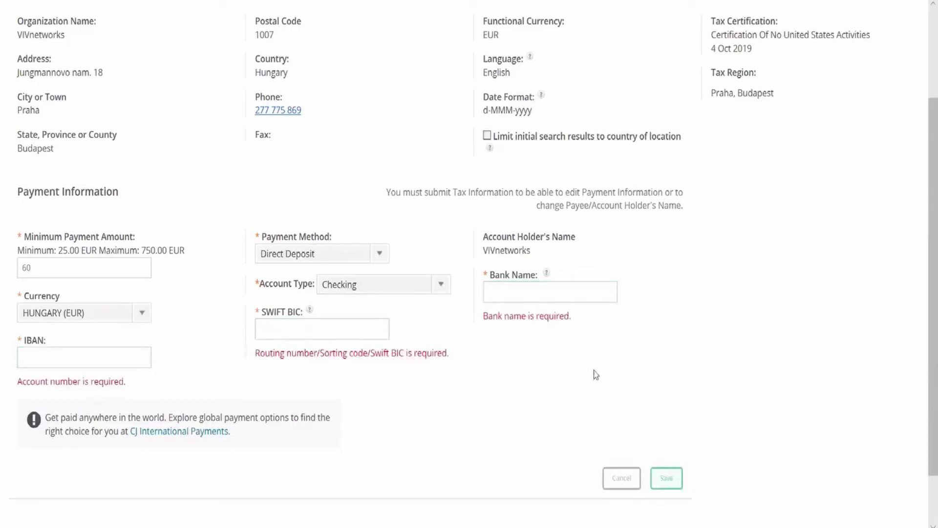
scroll(348, 398, "up", 3)
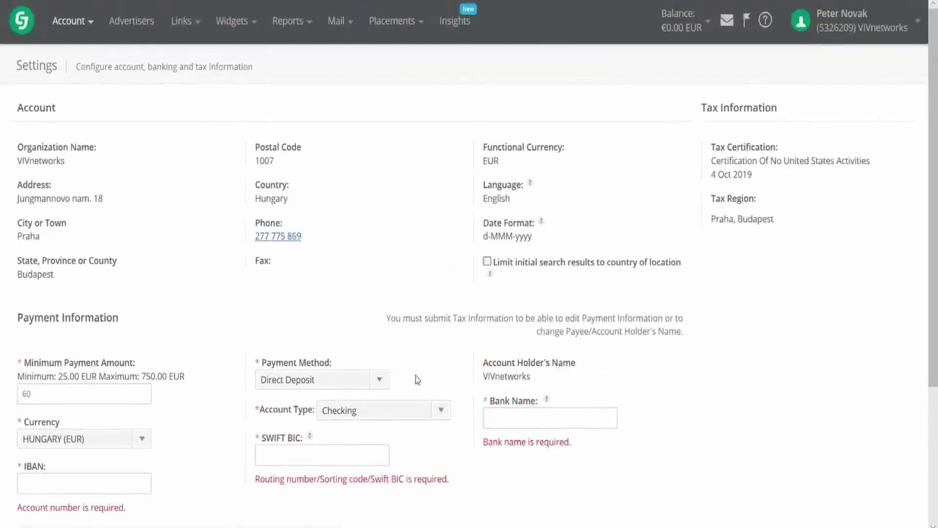